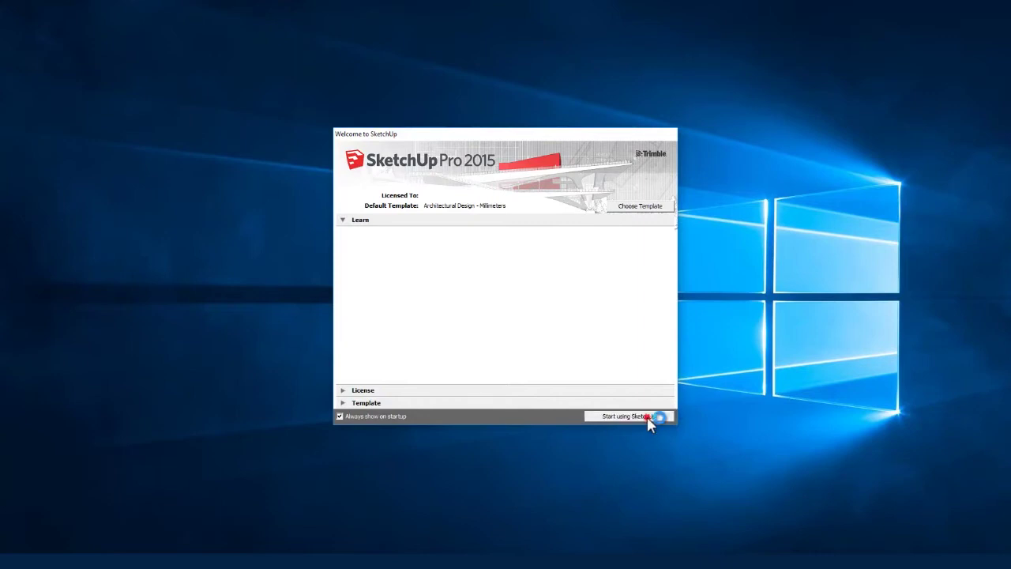
Step: Start a new untitled model from the Welcome screen
click(647, 416)
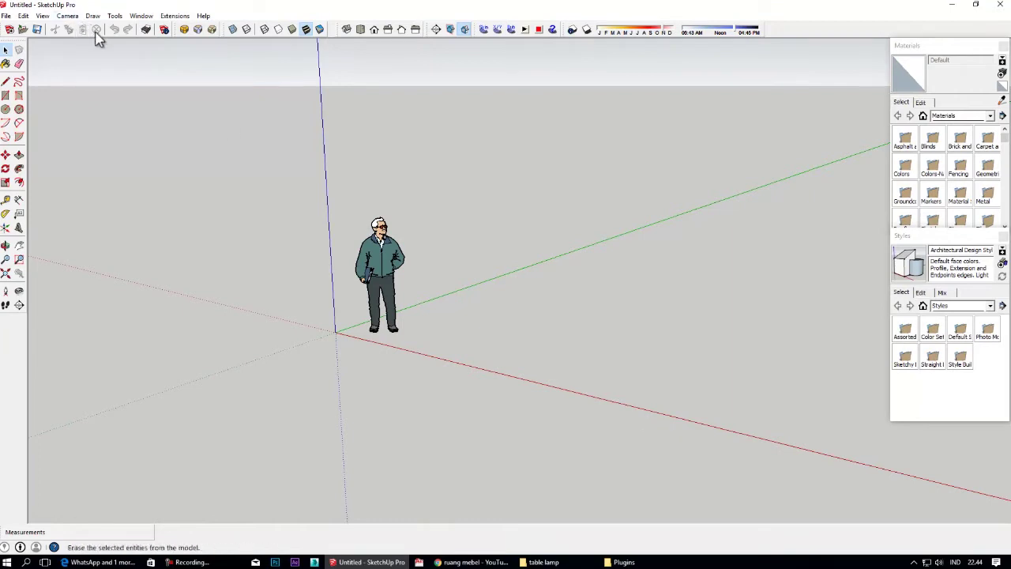
click(10, 16)
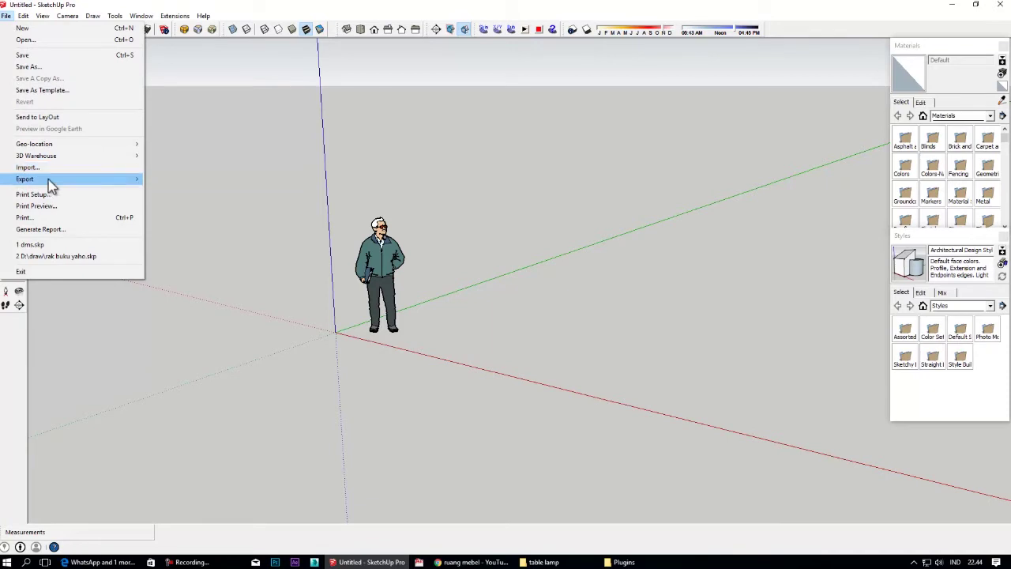
Step: Close the File menu and open the Window menu instead
click(207, 167)
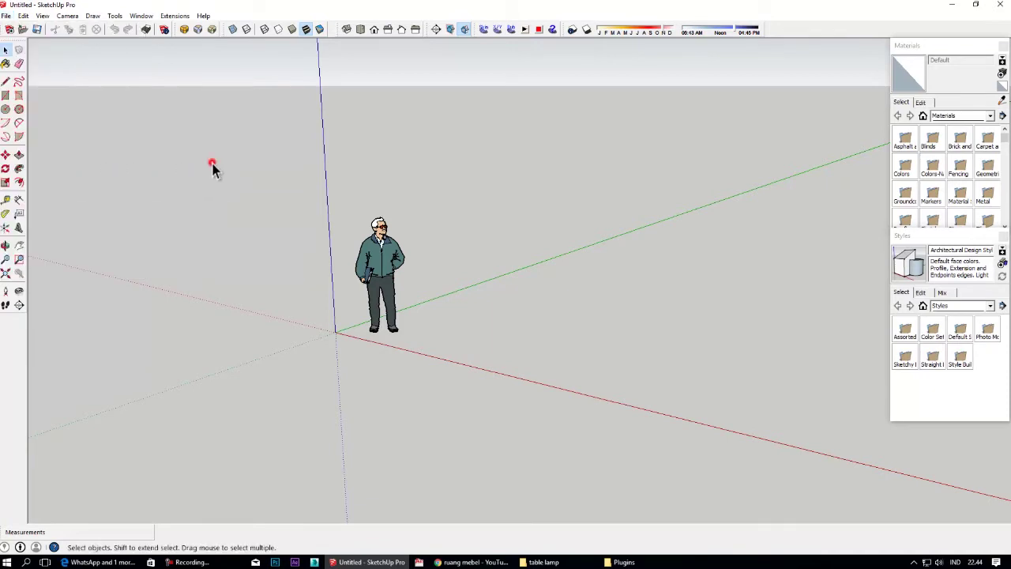
click(141, 16)
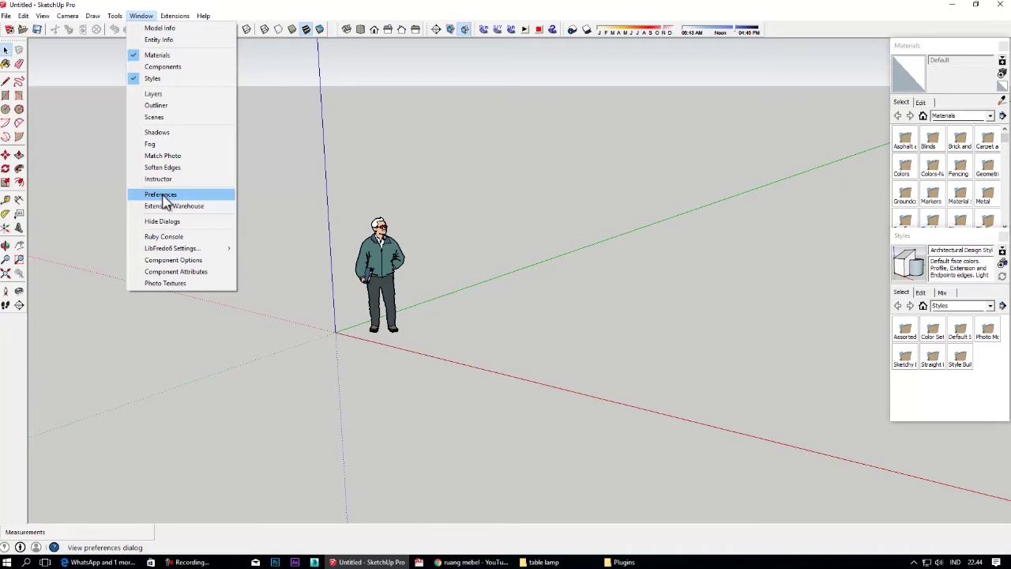
Step: In Preferences > Shortcuts, assign Ctrl+I to the File/Import… command
click(164, 197)
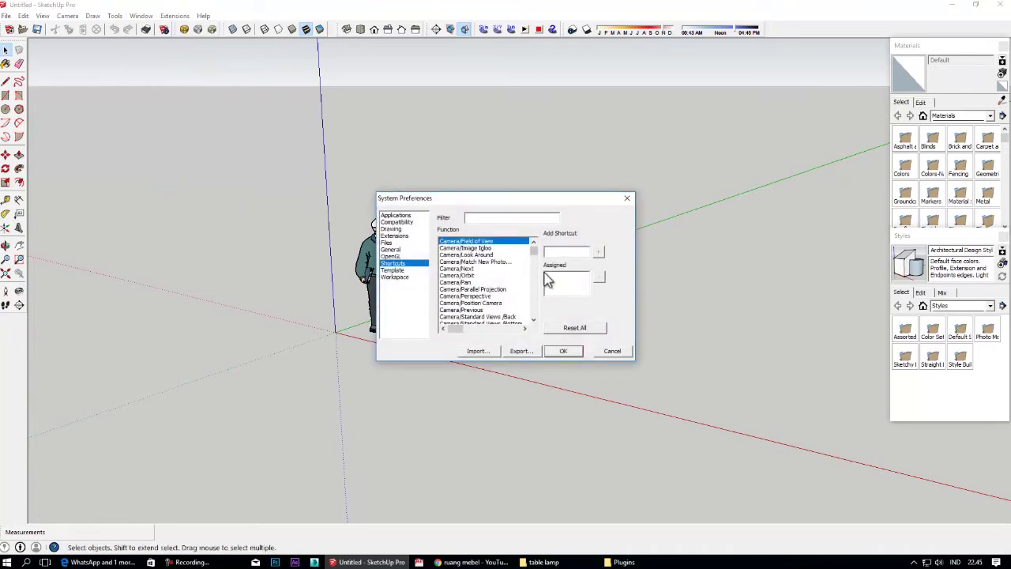
drag(534, 261, 530, 276)
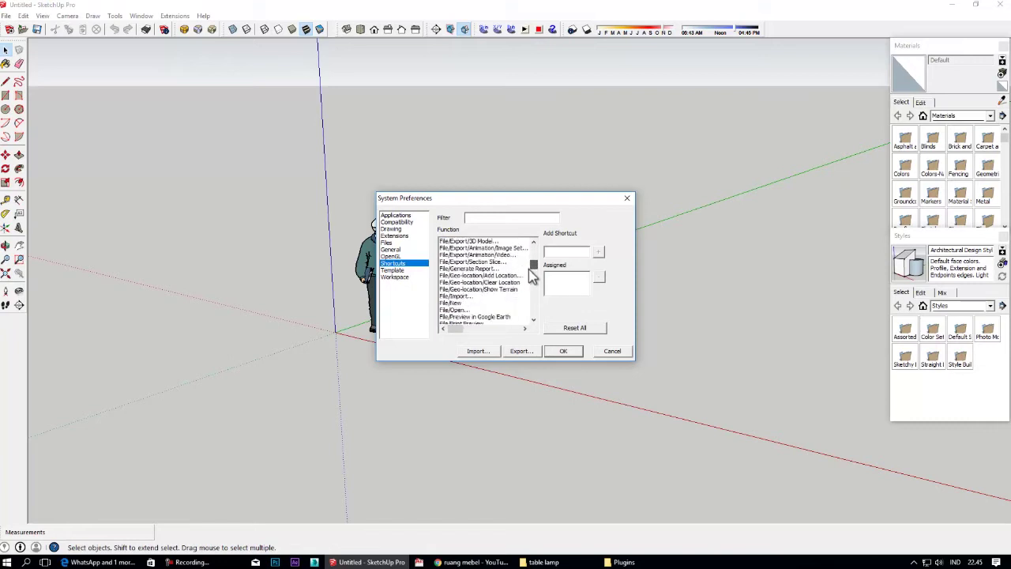
mouse_move(529, 276)
mouse_down()
mouse_move(533, 324)
mouse_move(534, 273)
mouse_up()
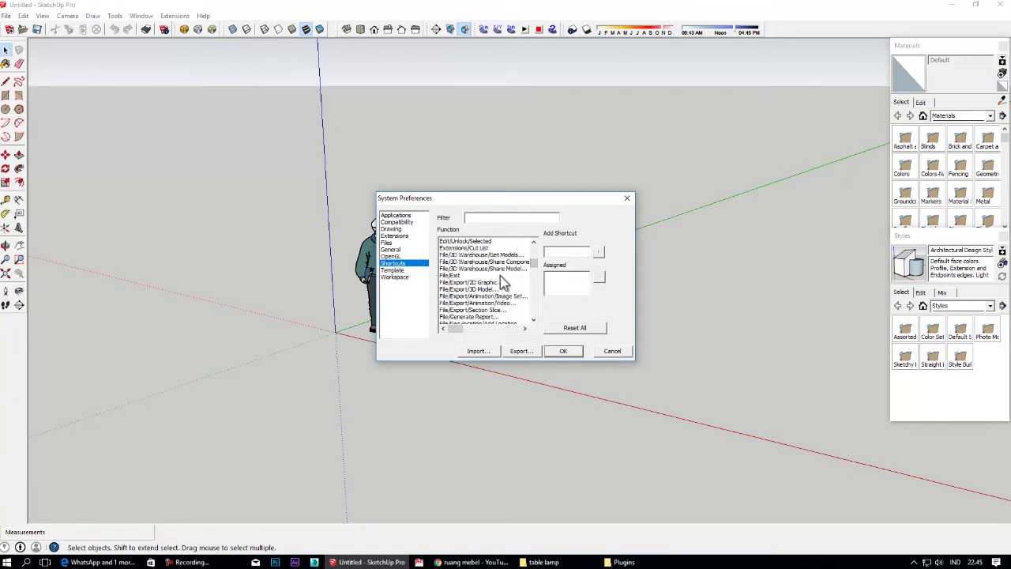
drag(534, 265, 536, 270)
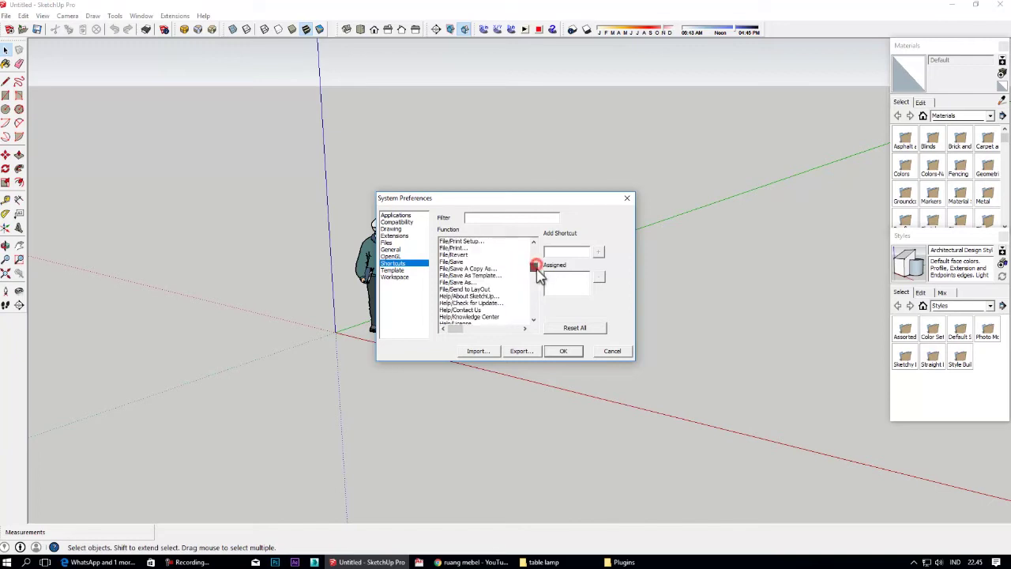
drag(536, 271, 535, 265)
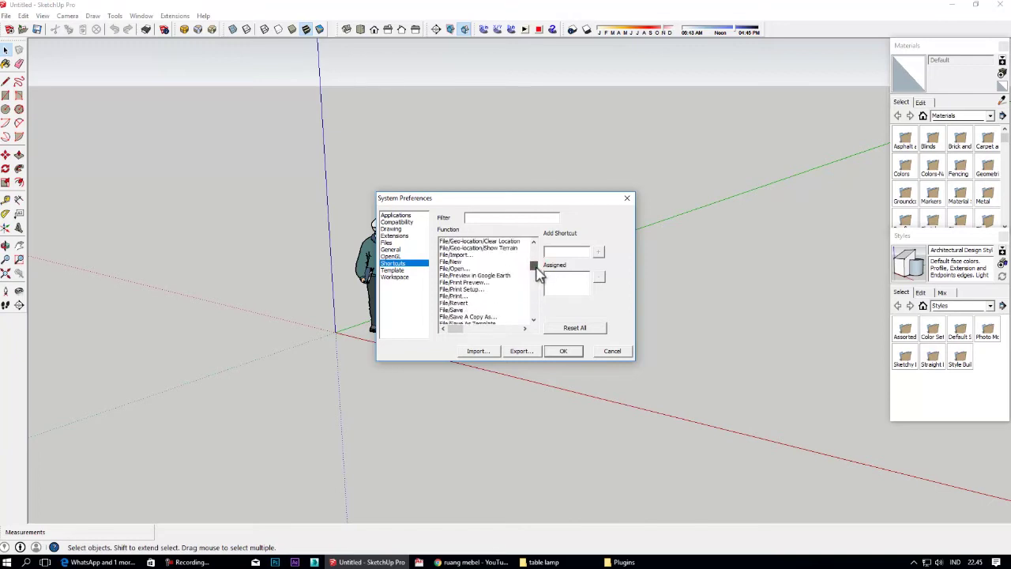
click(461, 255)
click(553, 252)
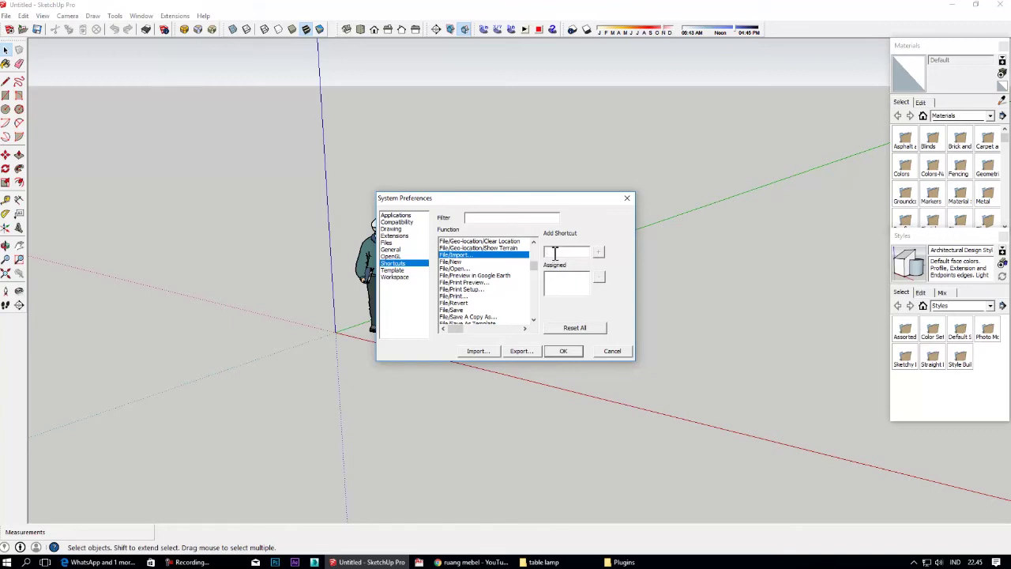
key(ctrl)
click(598, 251)
drag(537, 274, 538, 270)
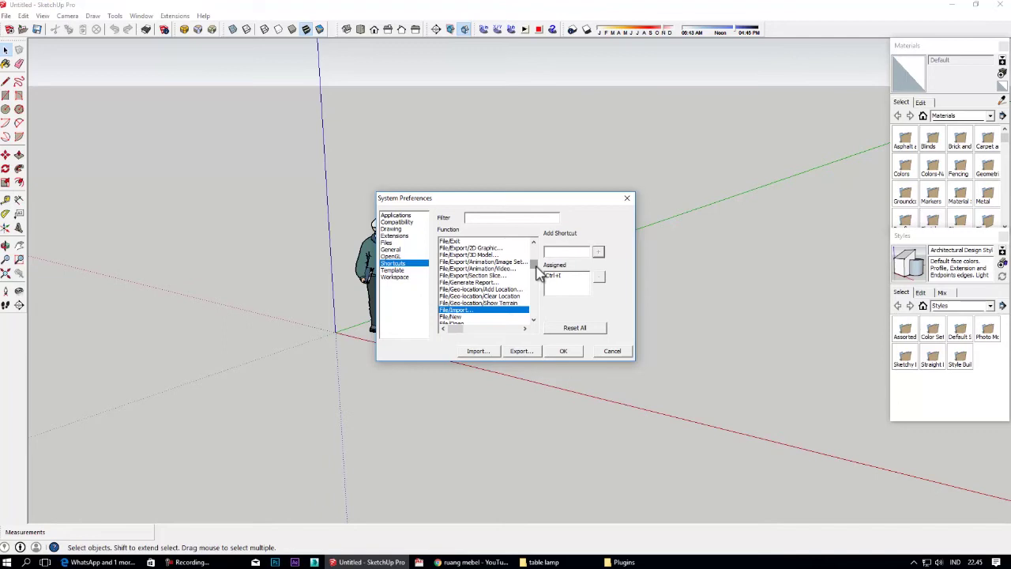
Step: Assign Ctrl+E to File/Export/2D Graphic… and confirm Preferences with OK
click(471, 248)
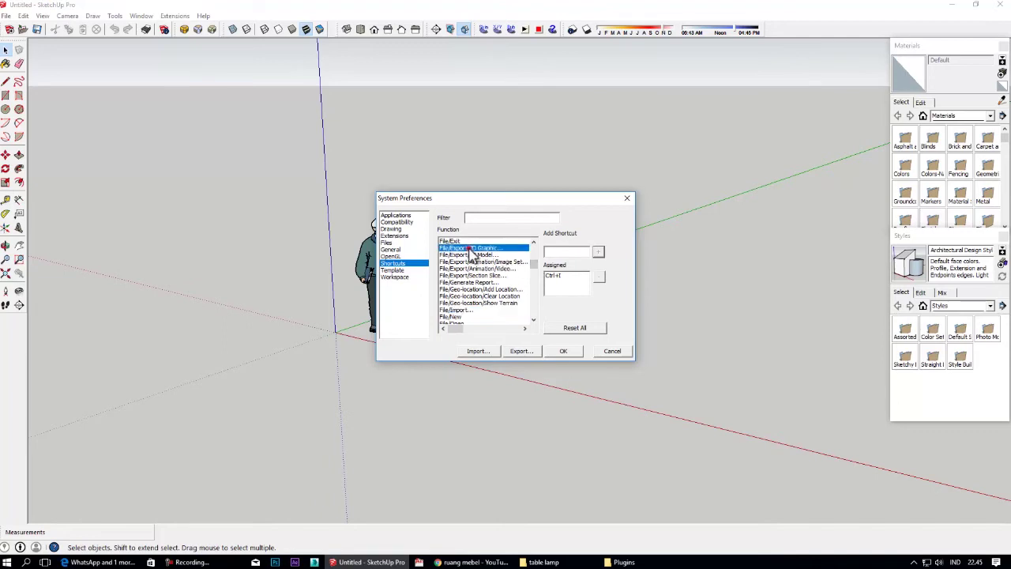
click(550, 249)
click(473, 310)
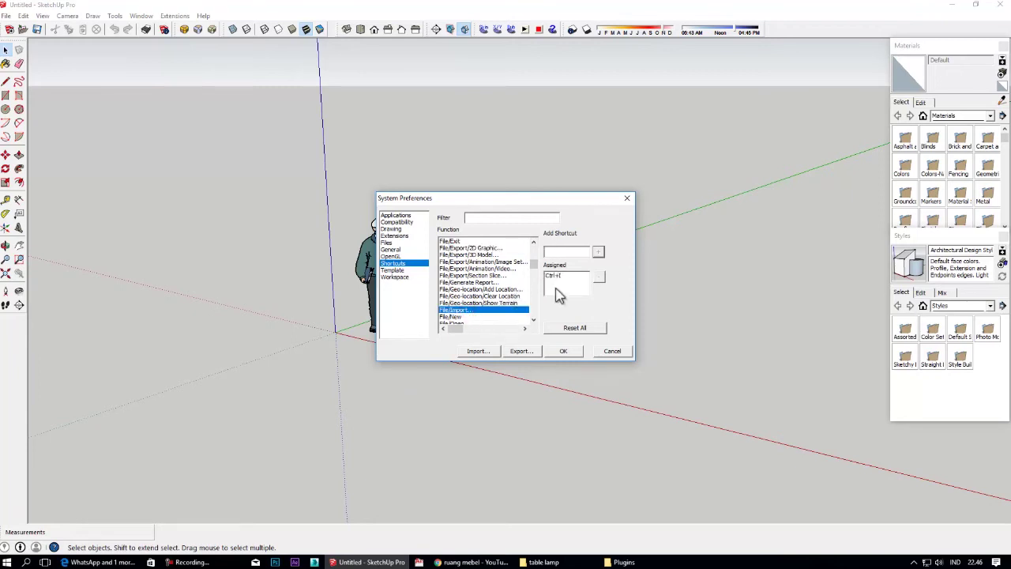
click(494, 248)
click(553, 249)
key(ctrl)
key(ctrl+e)
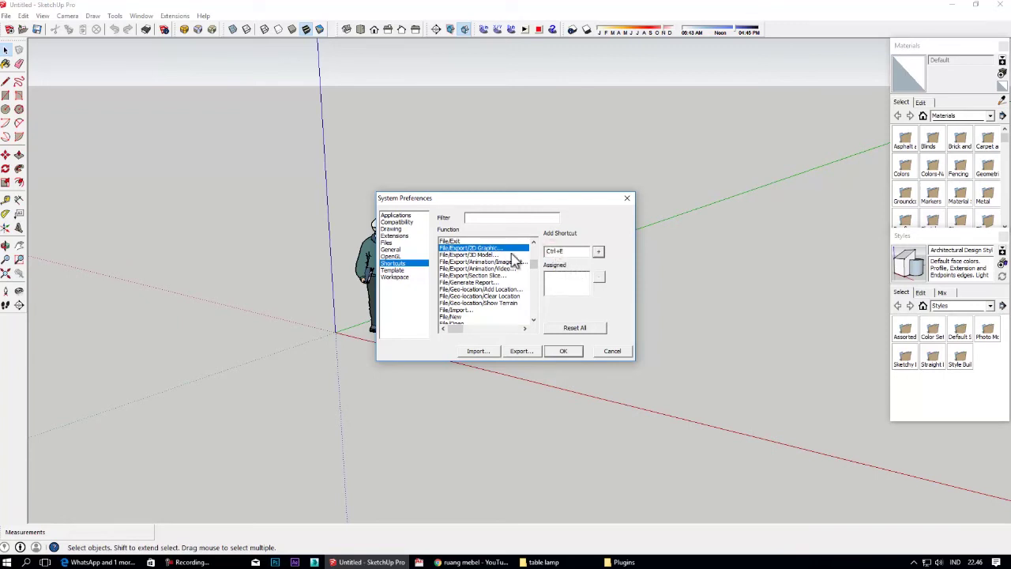
click(599, 253)
click(562, 353)
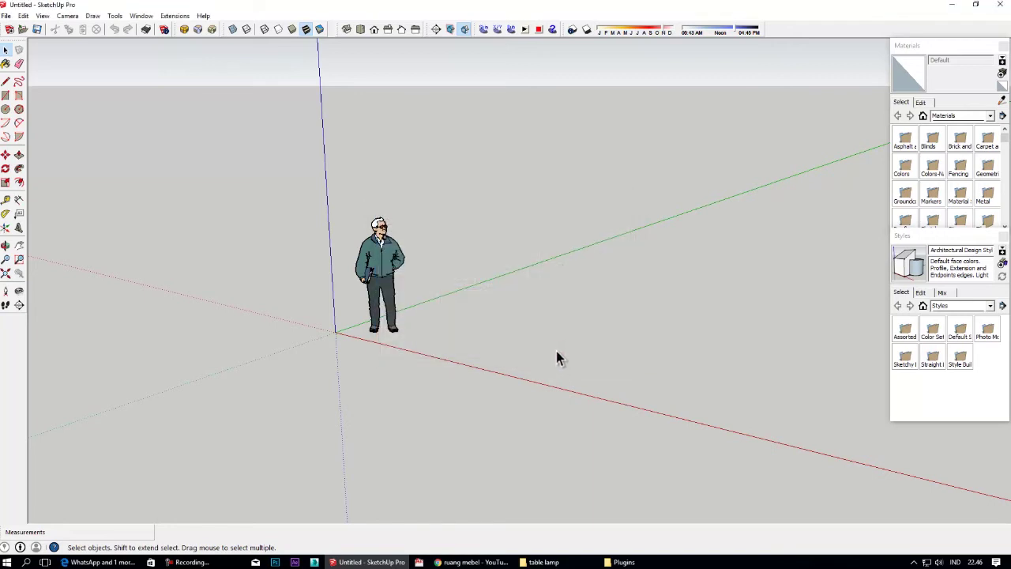
click(6, 15)
click(221, 167)
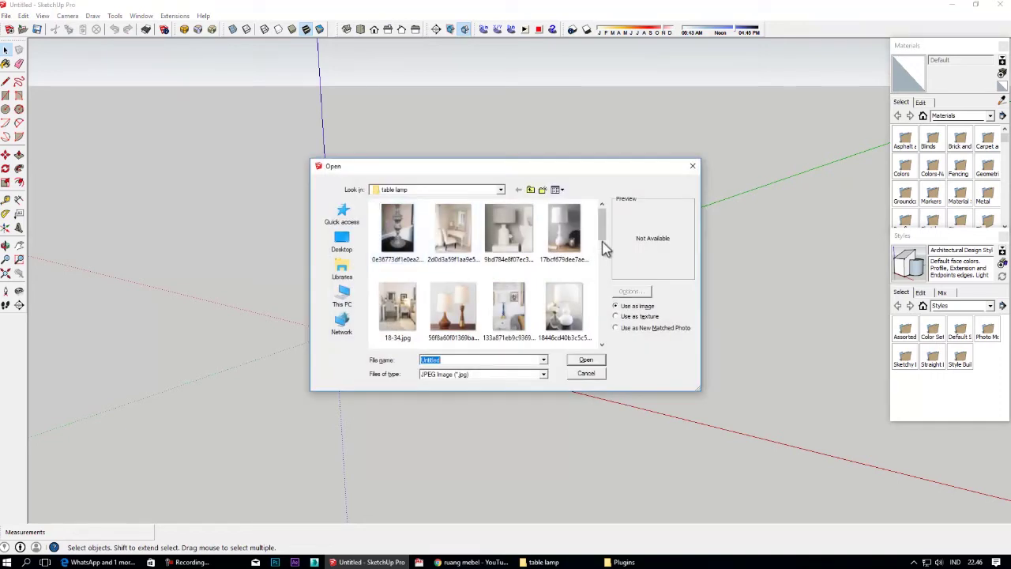
click(587, 373)
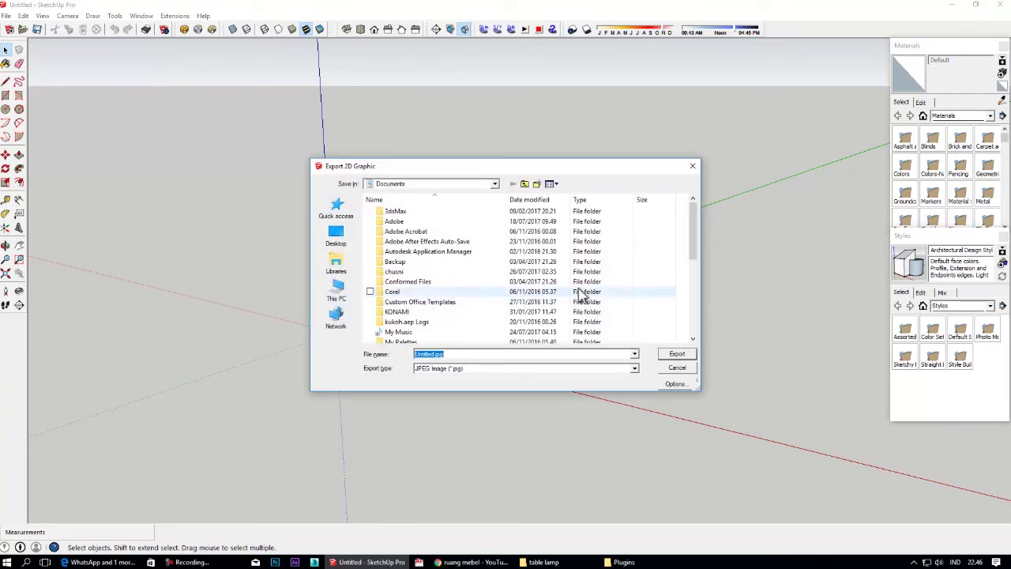
click(670, 370)
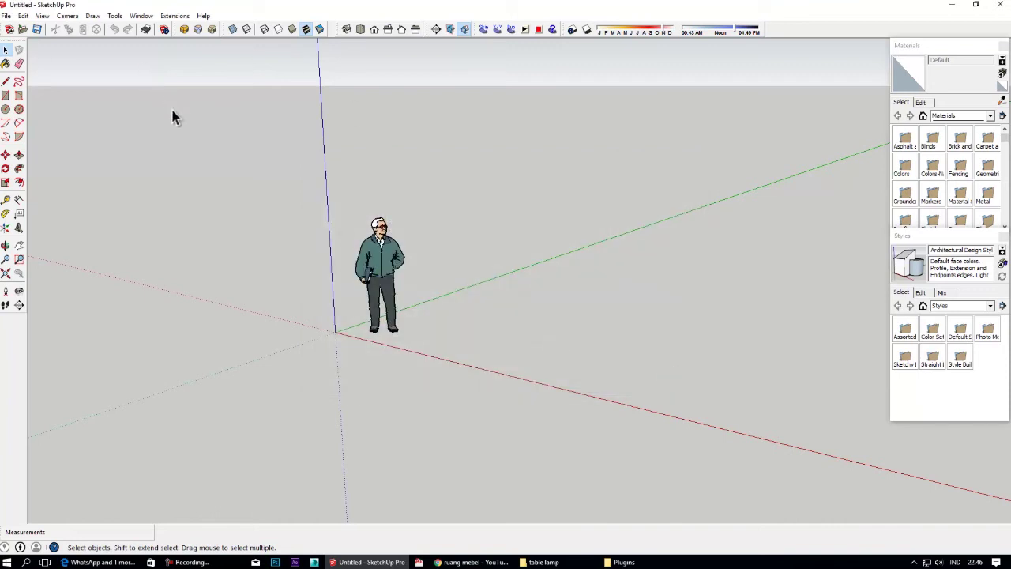
Step: Switch the camera from Perspective to Parallel Projection
click(67, 16)
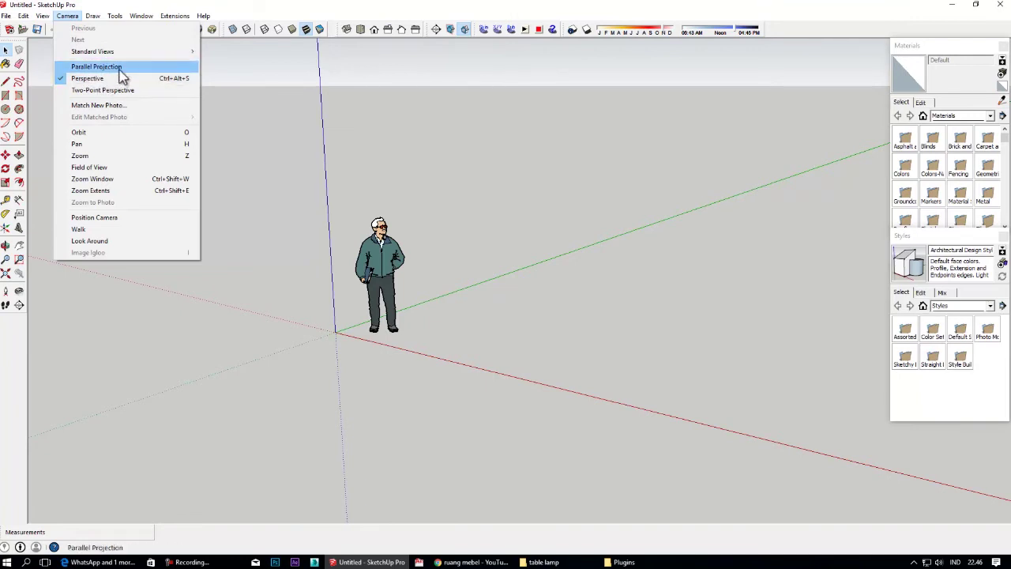
click(95, 66)
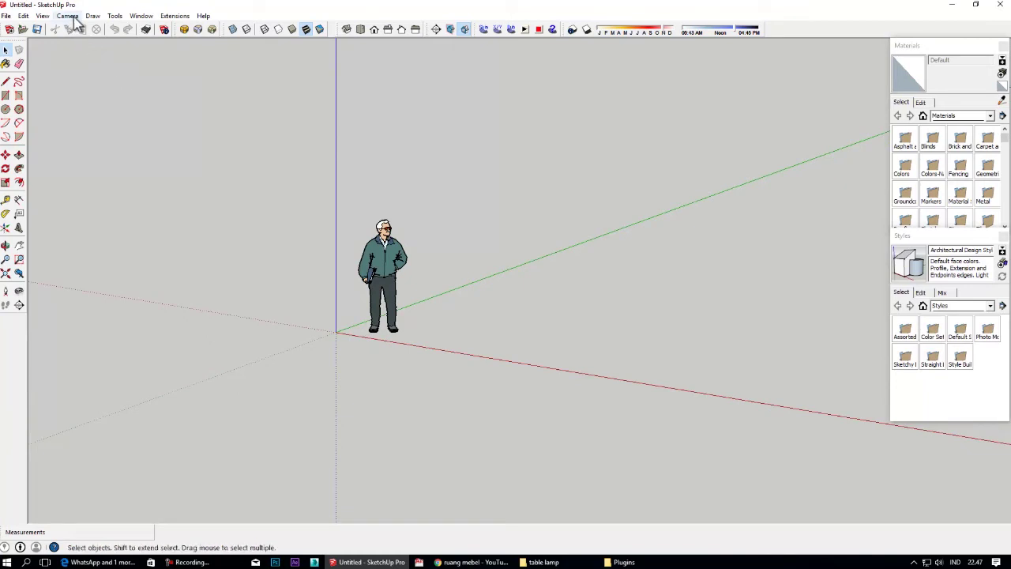
click(6, 95)
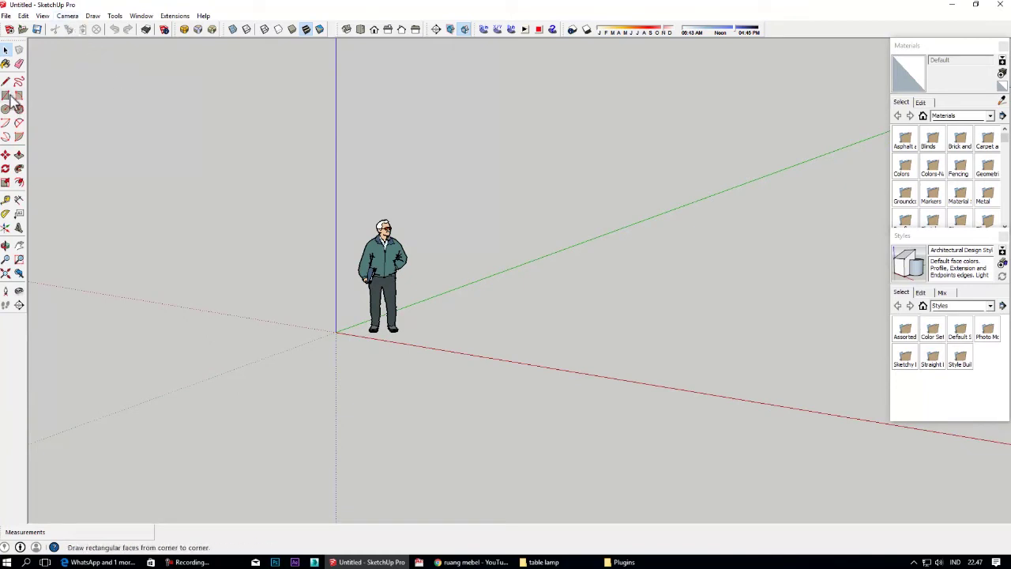
Step: Draw a ground rectangle beside the figure and push/pull it up 630 mm
click(337, 332)
click(448, 321)
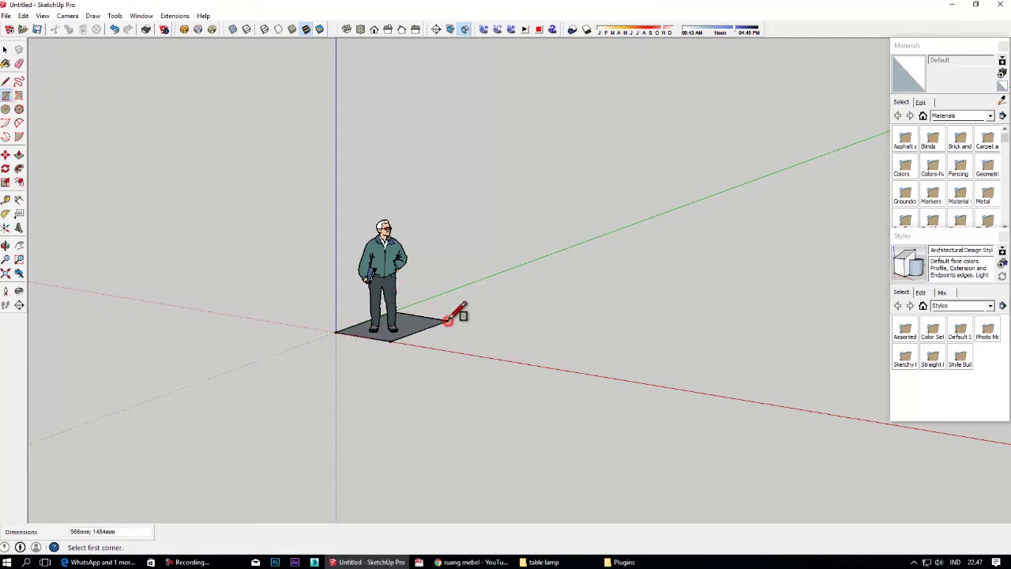
key(p)
drag(416, 334, 406, 289)
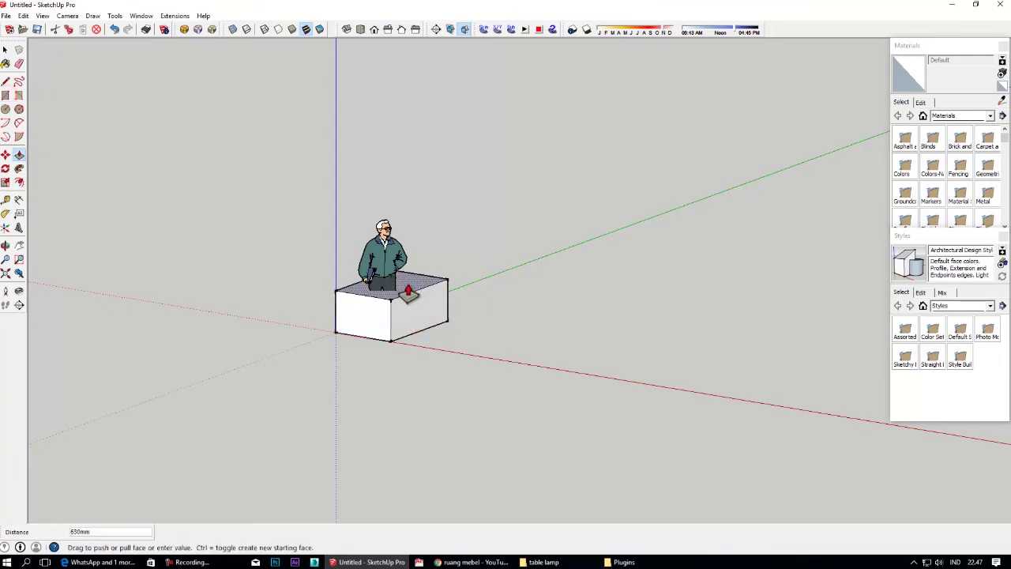
Step: Move the box right along the red axis, then return the camera to Perspective
key(space)
drag(305, 258, 484, 372)
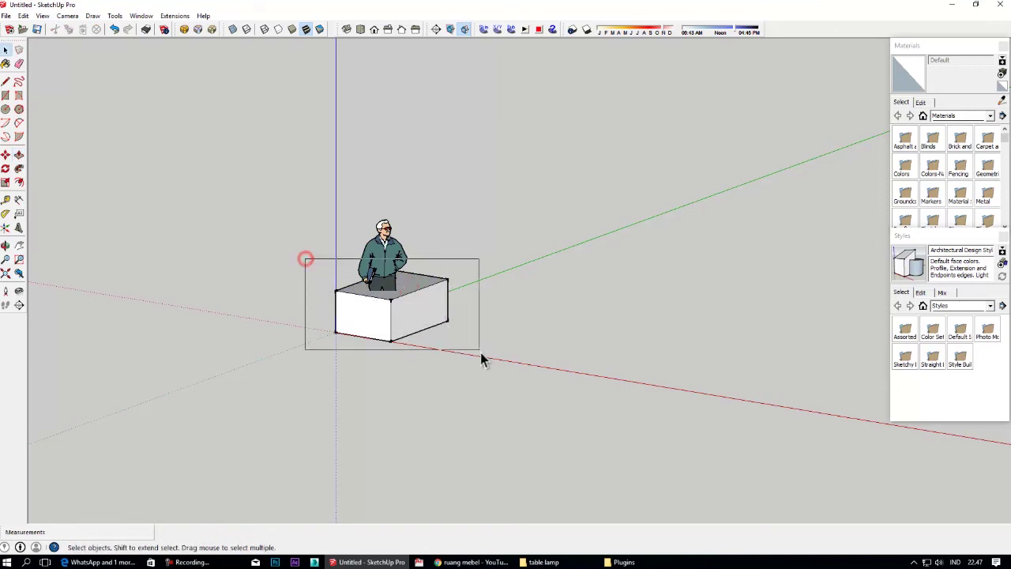
key(m)
click(421, 370)
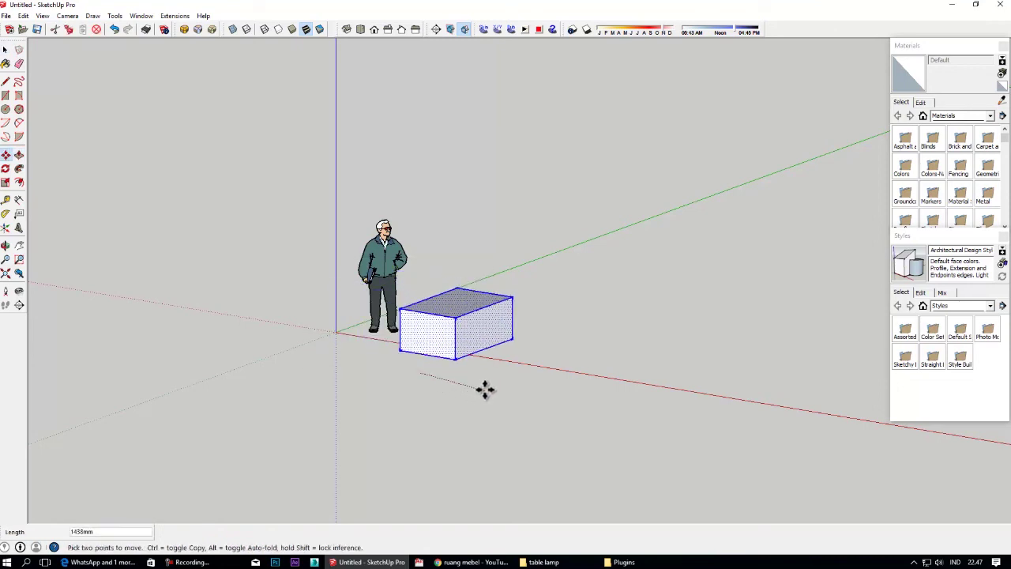
click(492, 388)
key(space)
click(363, 354)
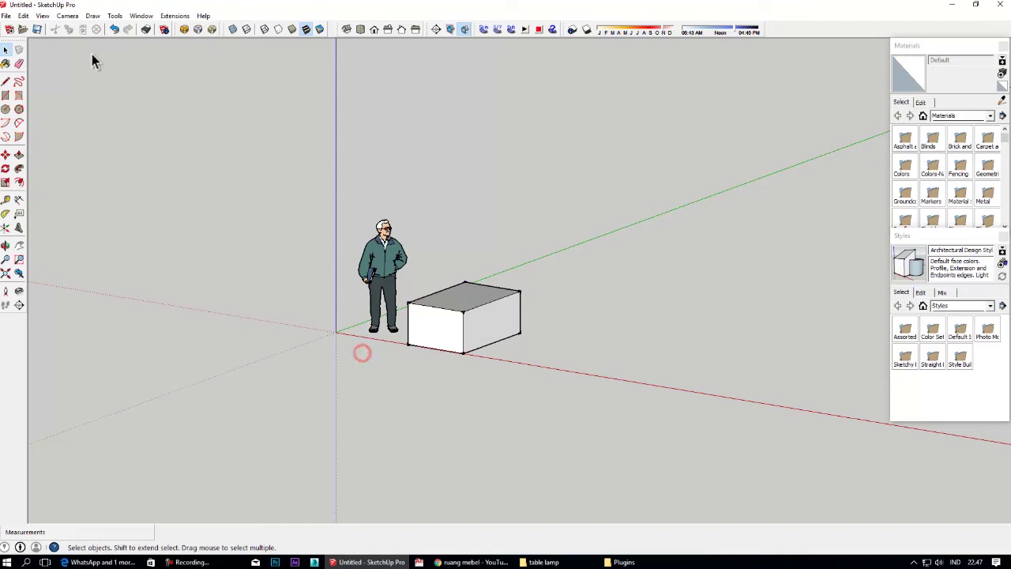
click(67, 16)
click(87, 78)
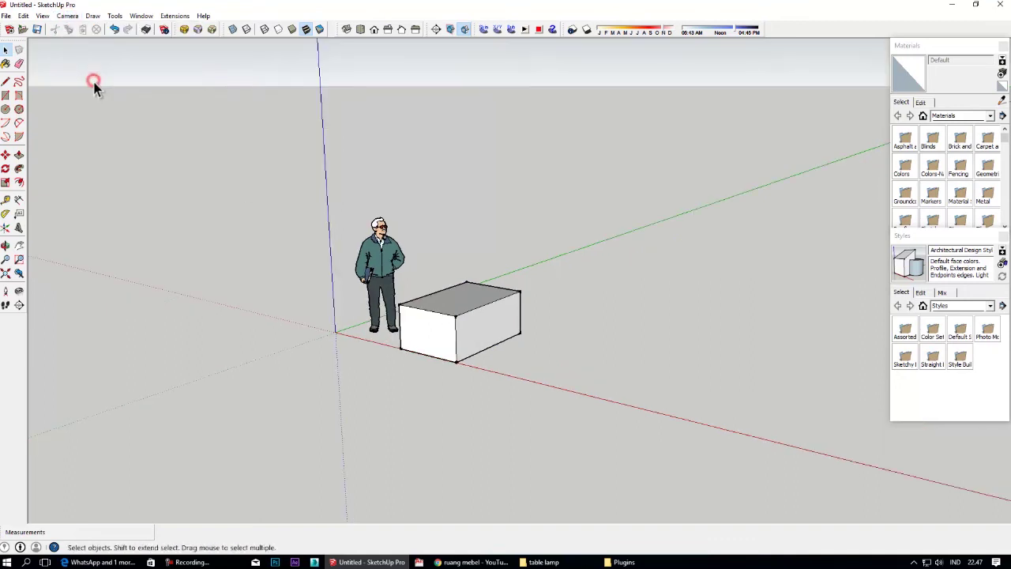
Step: Toggle between Parallel Projection and Perspective, leaving Parallel Projection active
click(69, 16)
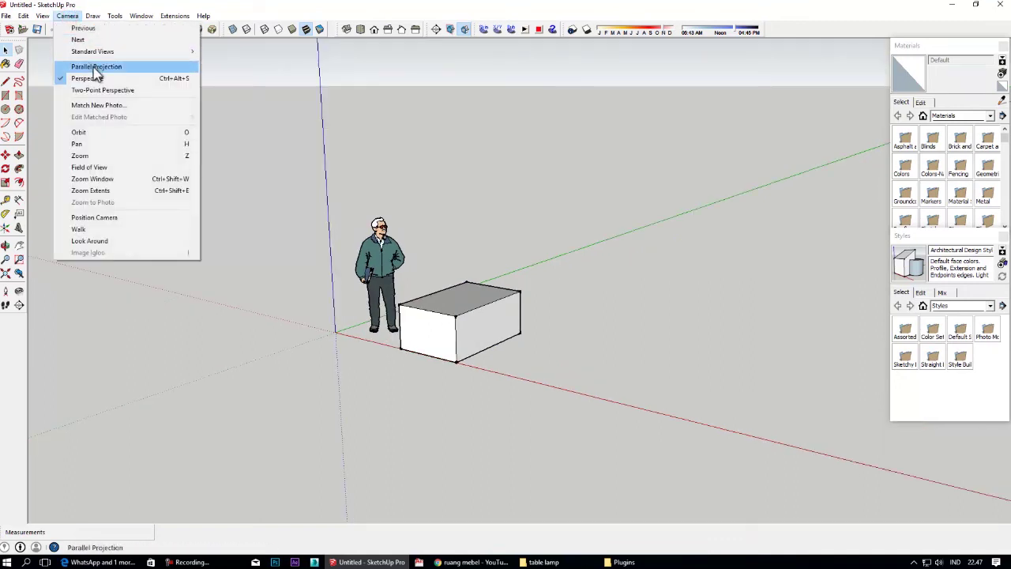
click(93, 66)
click(68, 16)
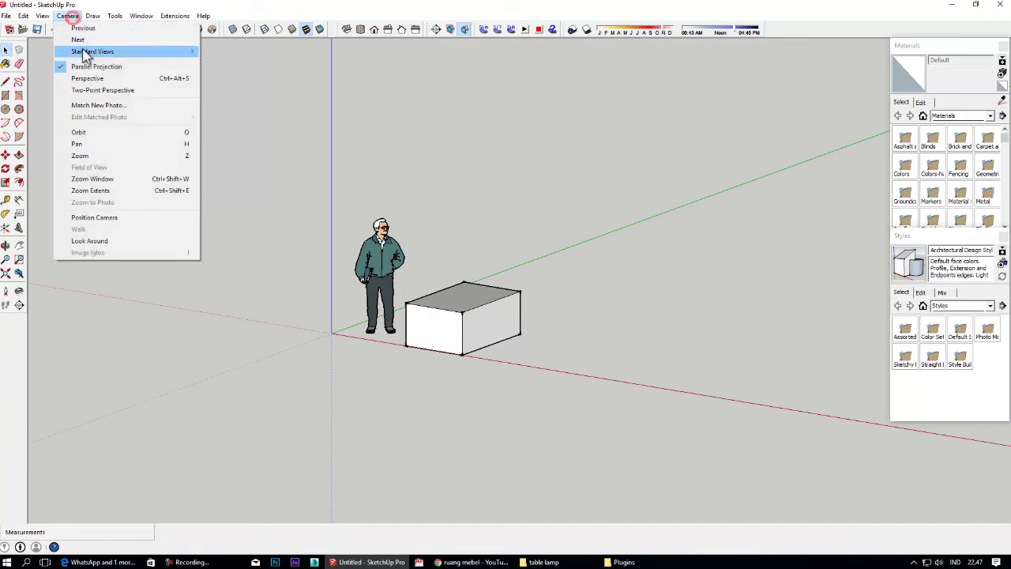
click(96, 78)
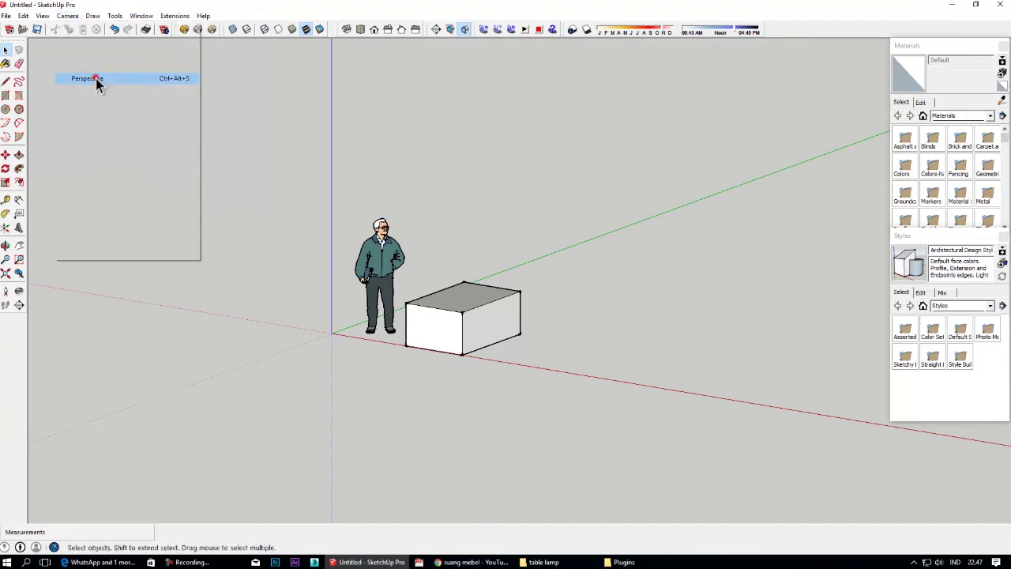
click(68, 16)
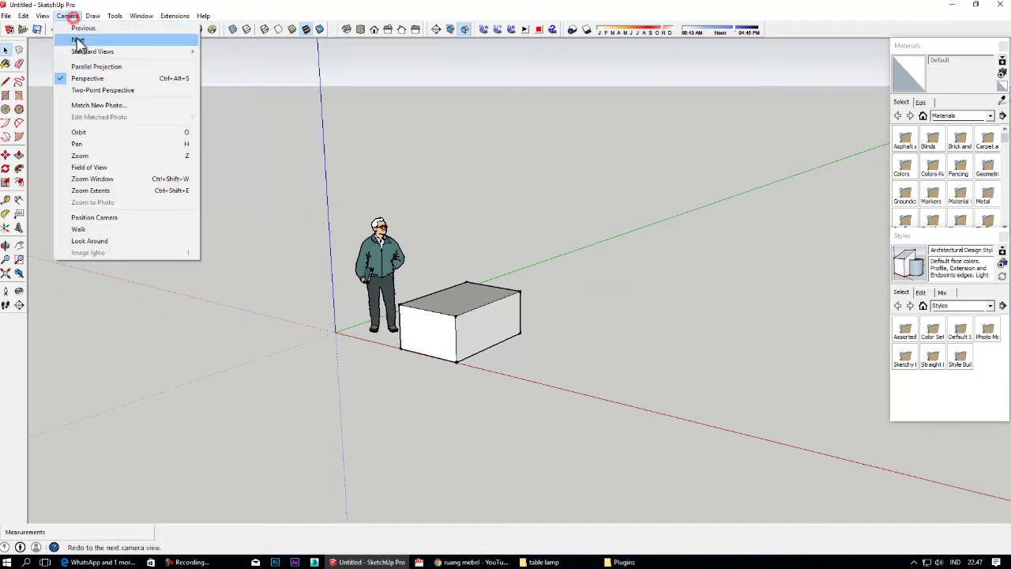
click(180, 81)
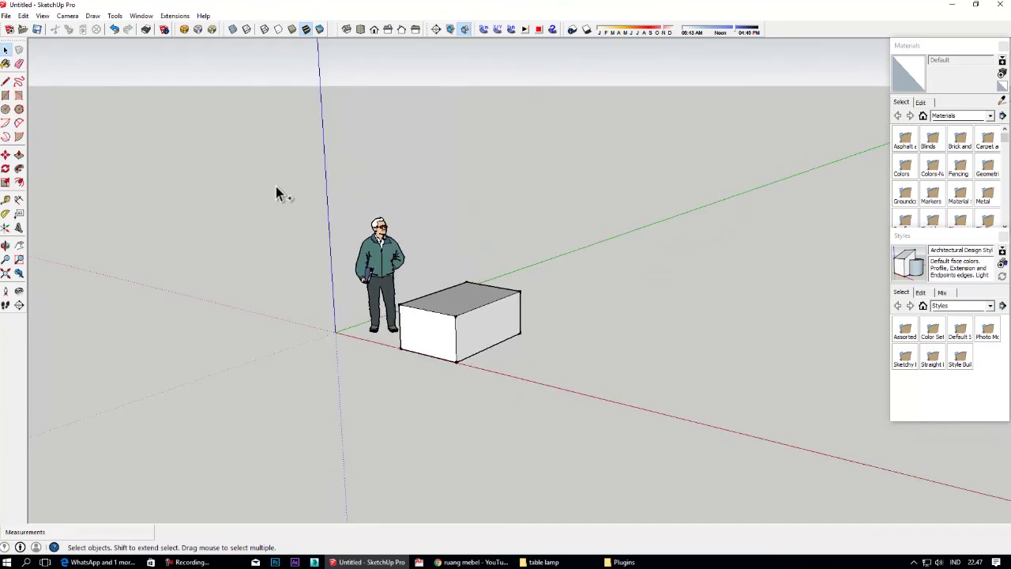
click(67, 16)
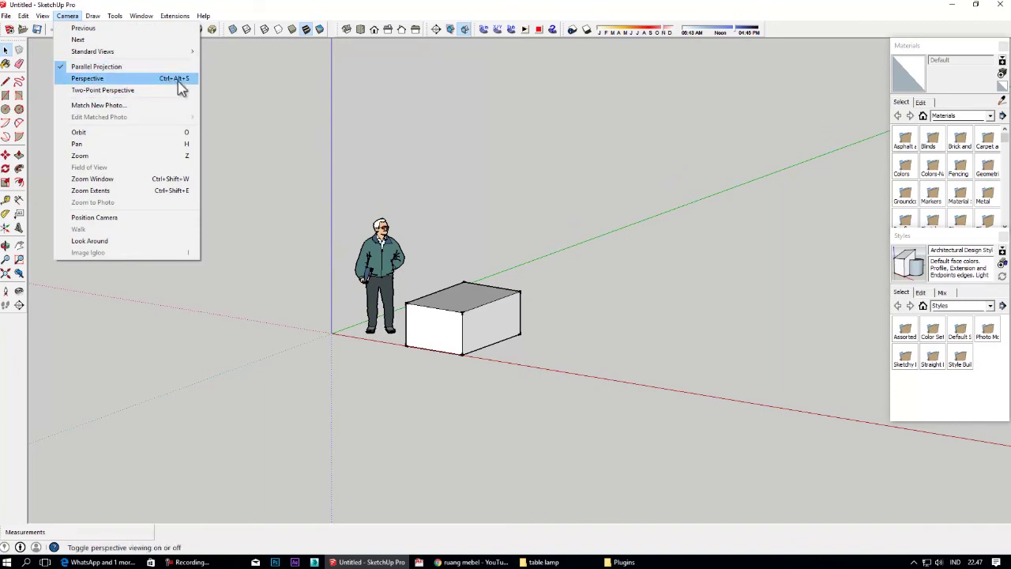
click(269, 124)
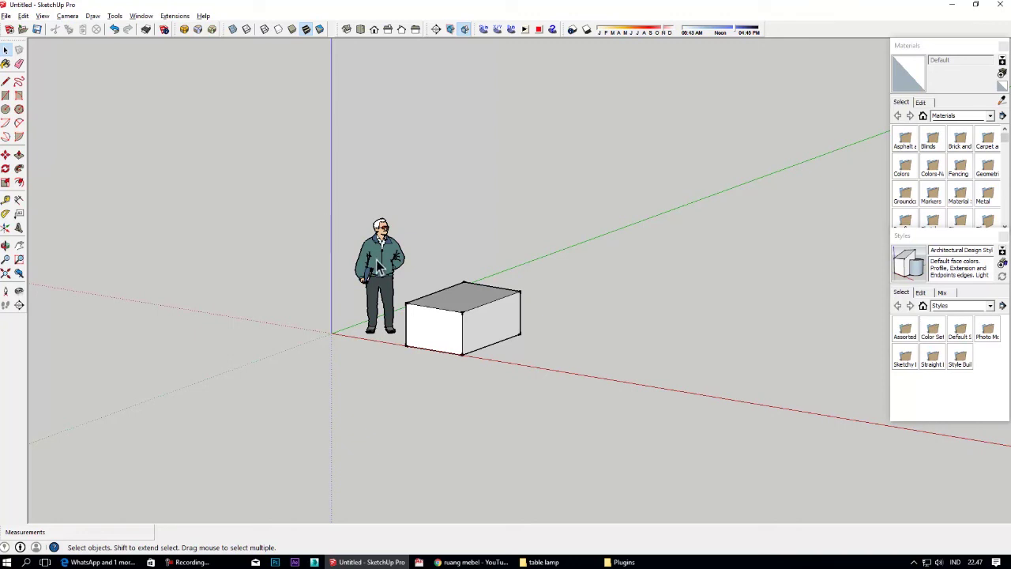
Step: Orbit around the figure and box, then snap to the Front view
middle_drag(340, 259, 515, 212)
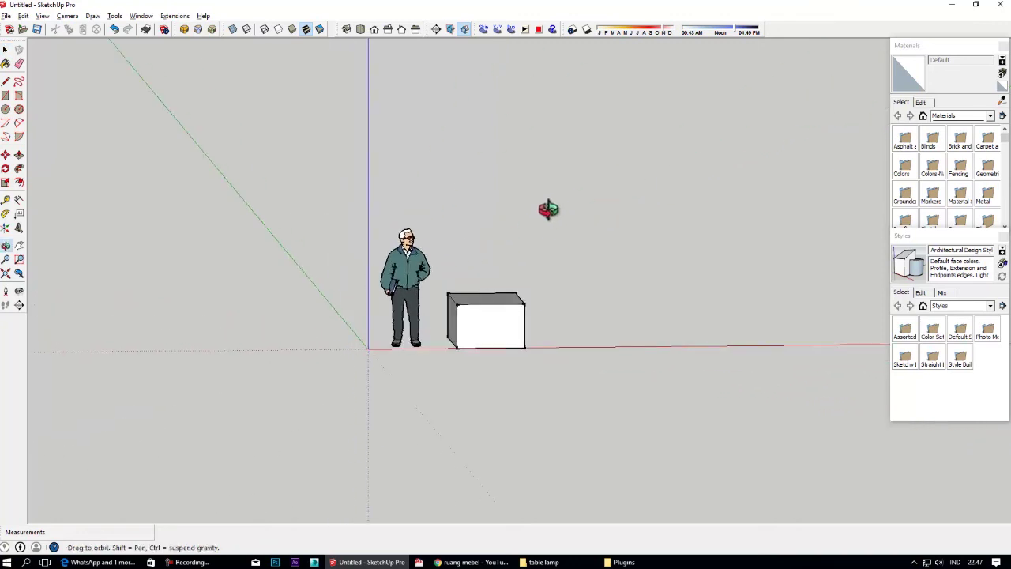
middle_drag(515, 212, 524, 198)
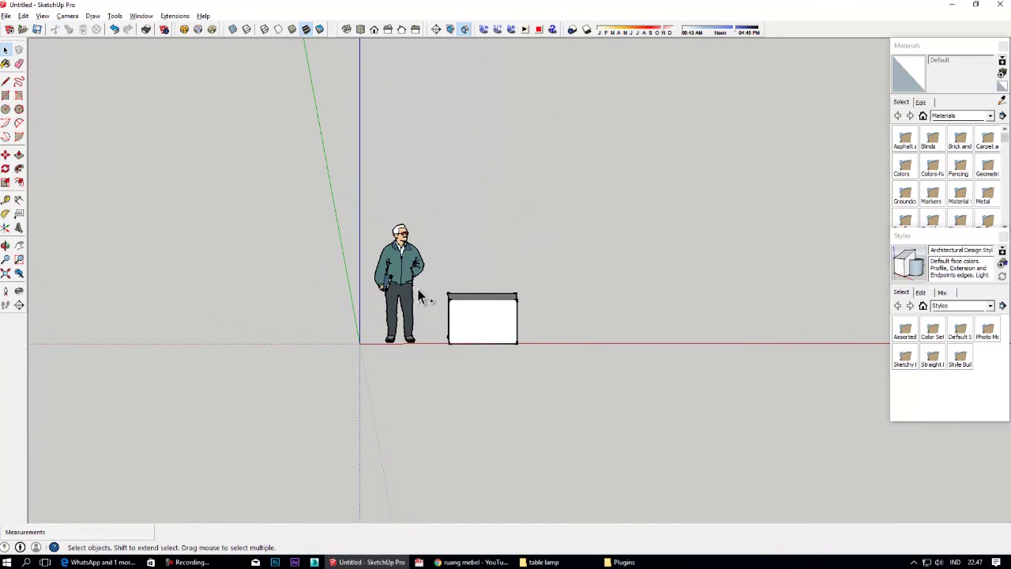
middle_drag(421, 297, 419, 293)
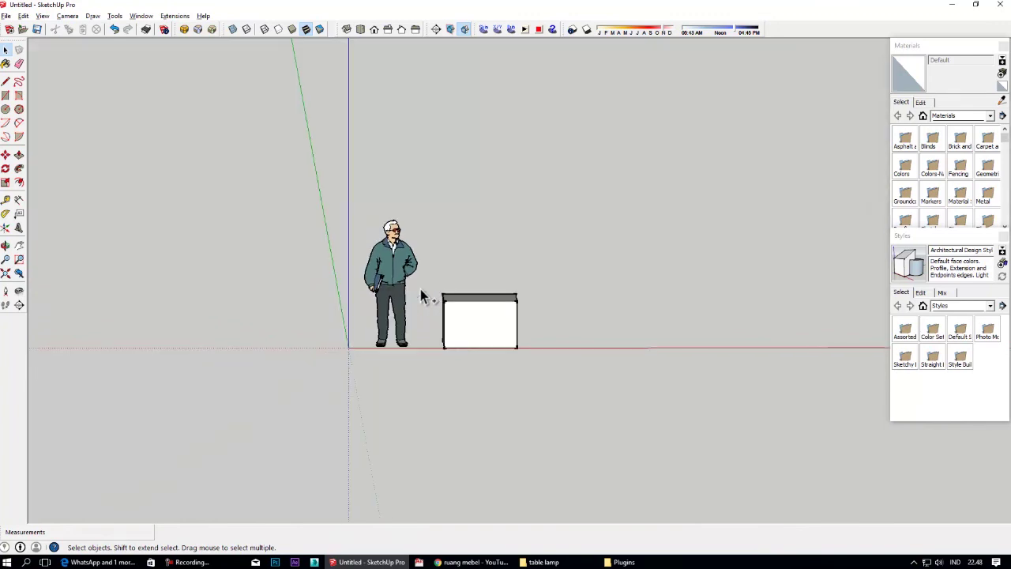
click(376, 32)
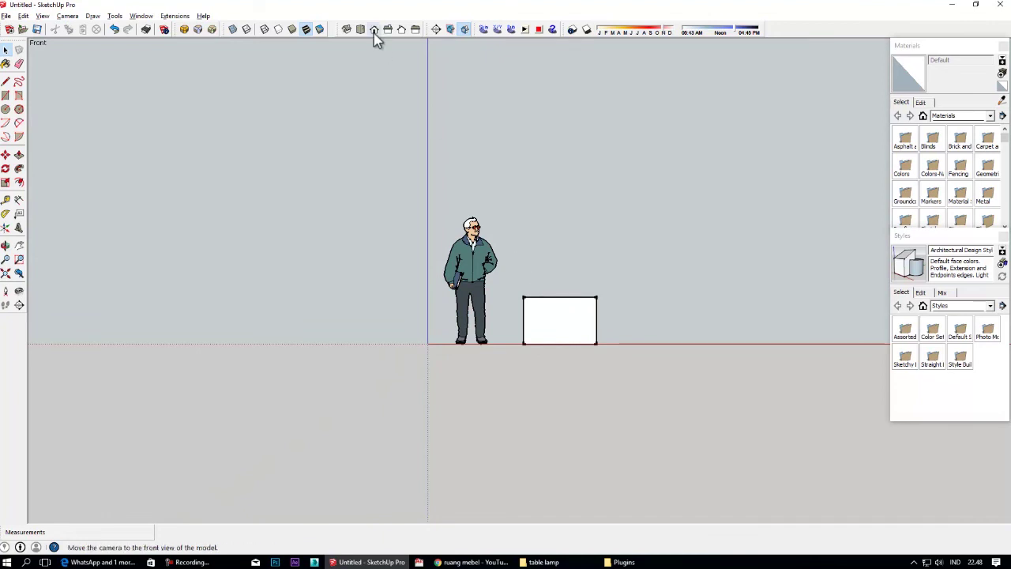
key(ctrl+s)
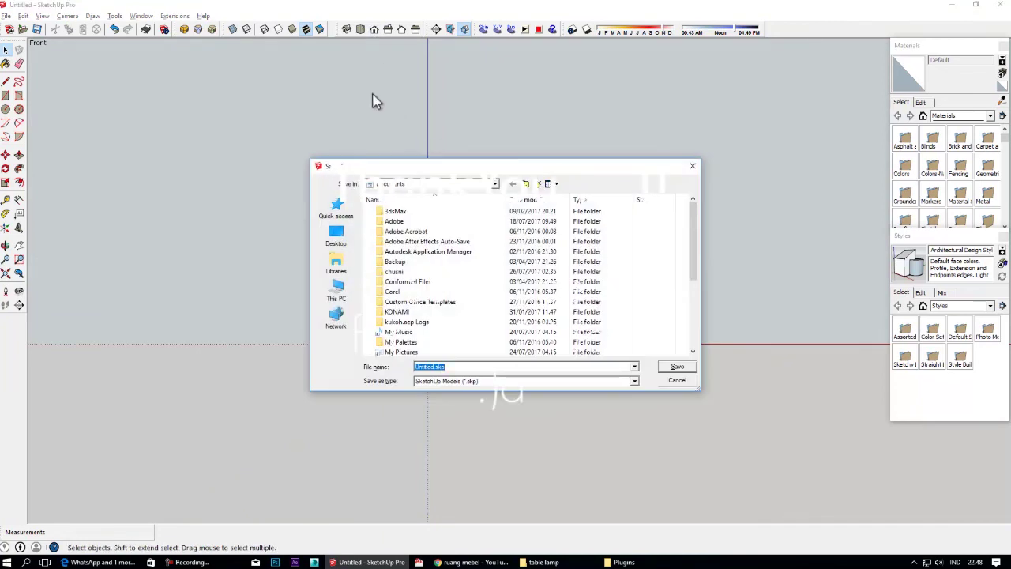
click(668, 381)
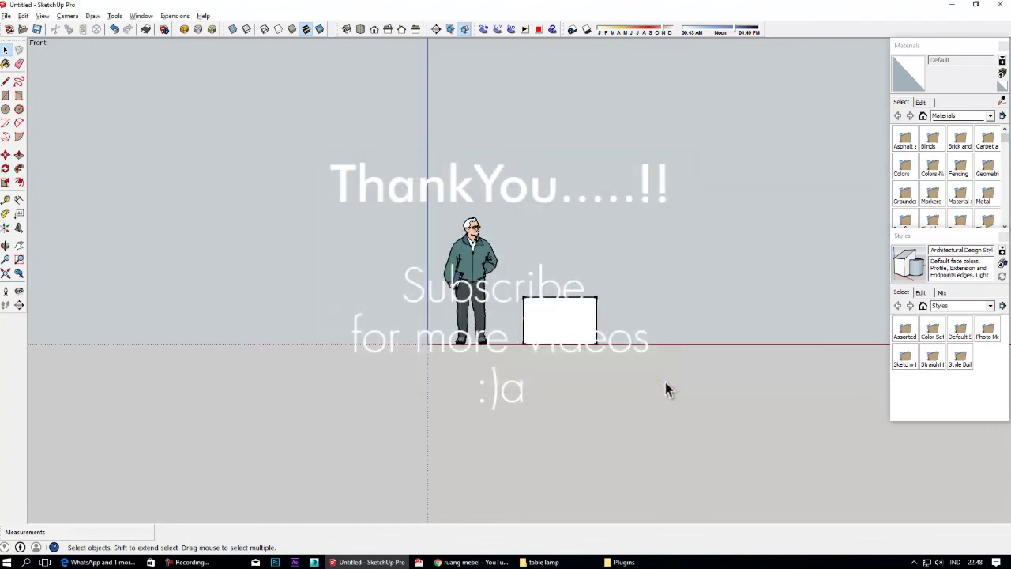